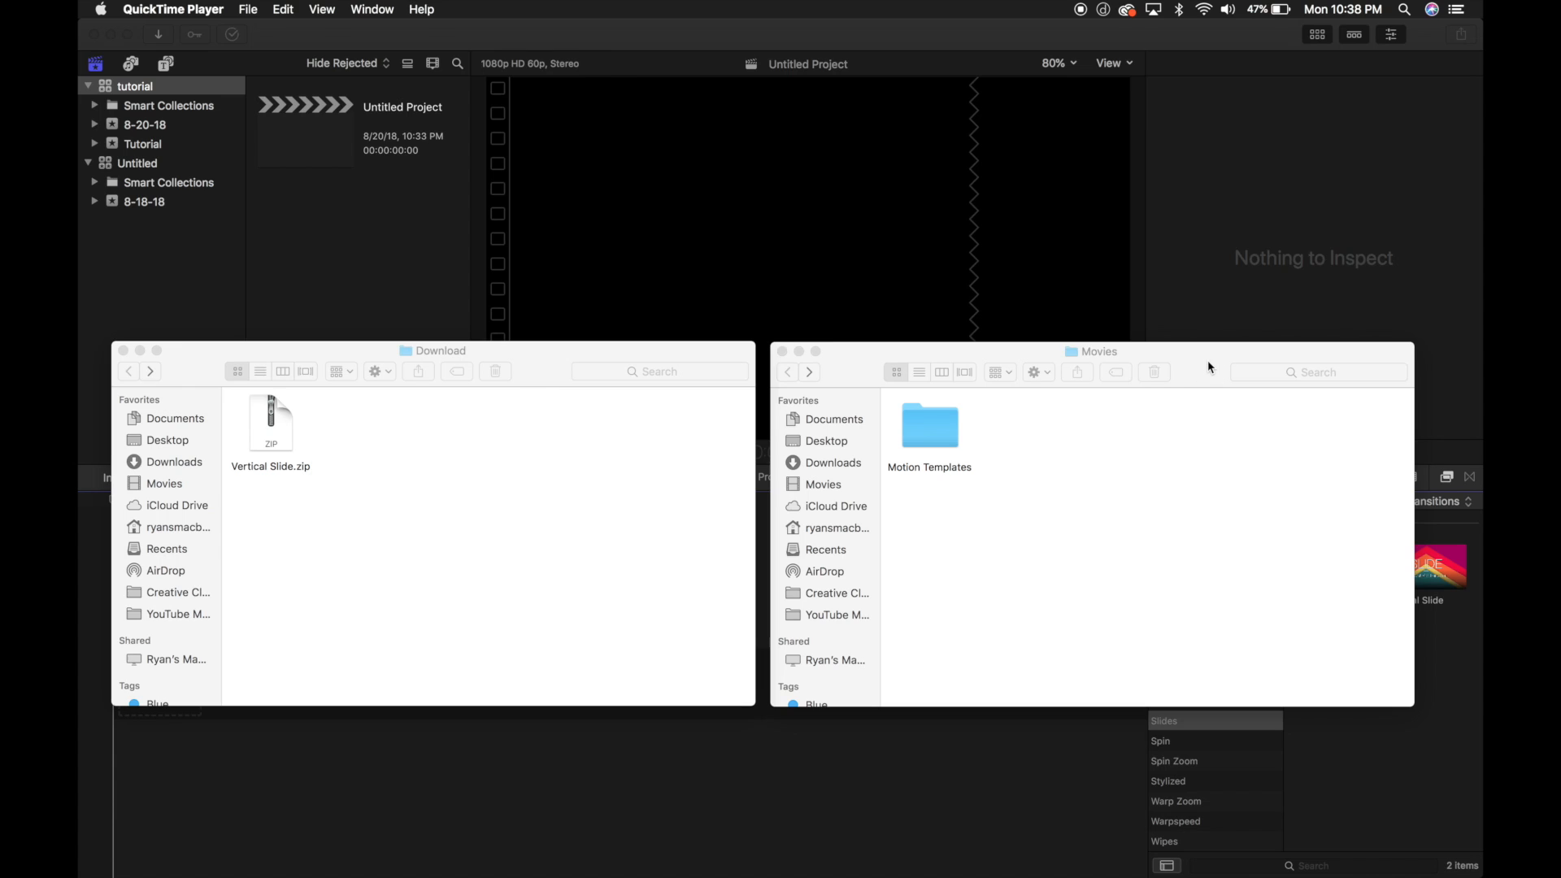
Step: Inside Motion Templates, create a new folder named Effects beside the Download folder
double_click(933, 437)
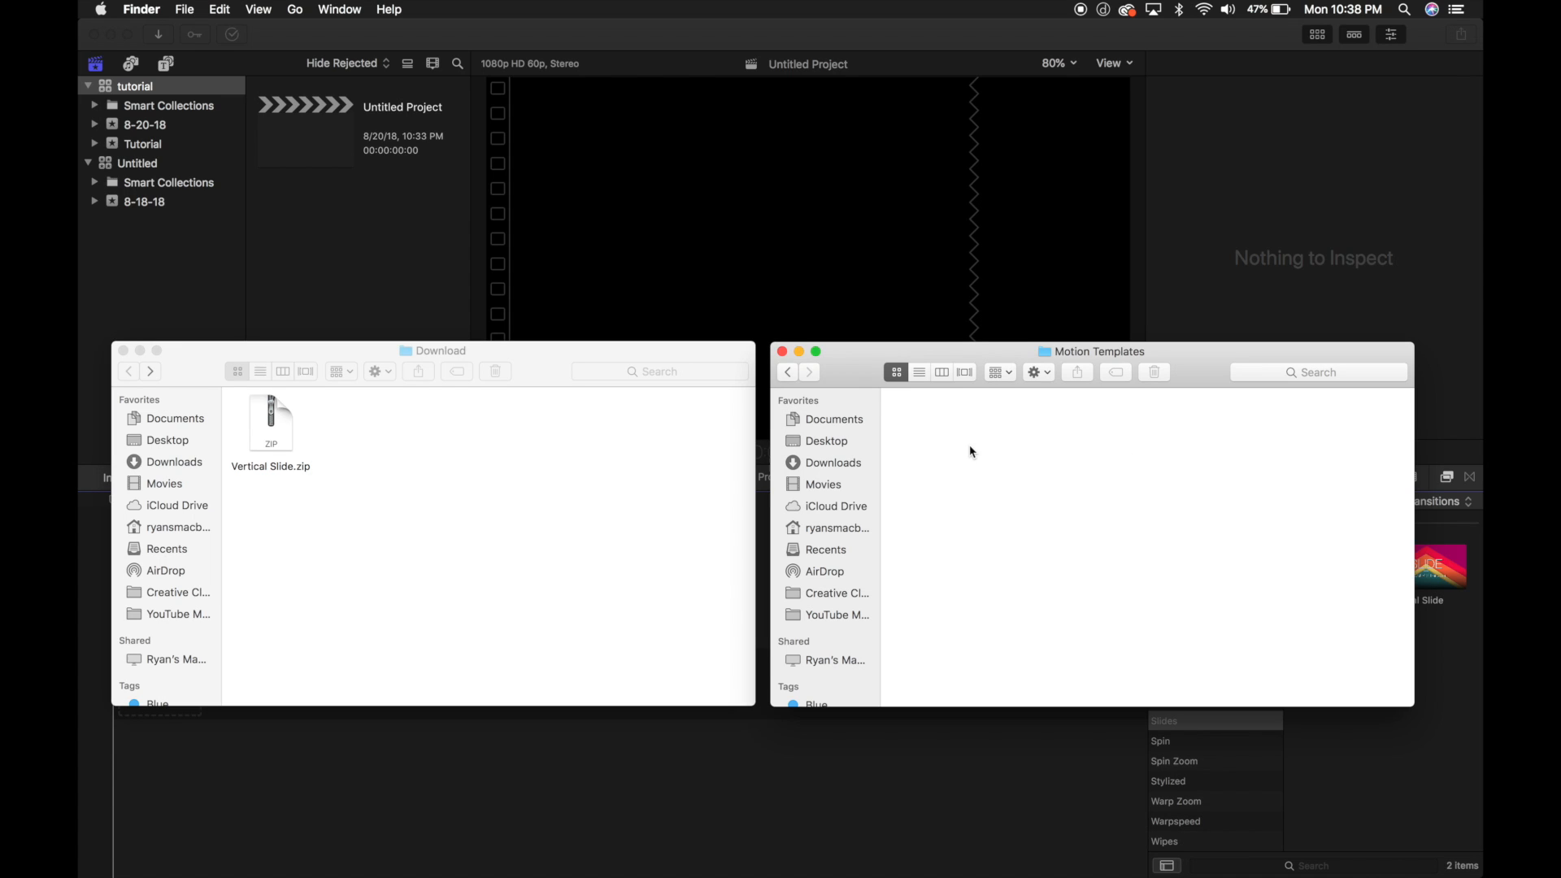
right_click(921, 452)
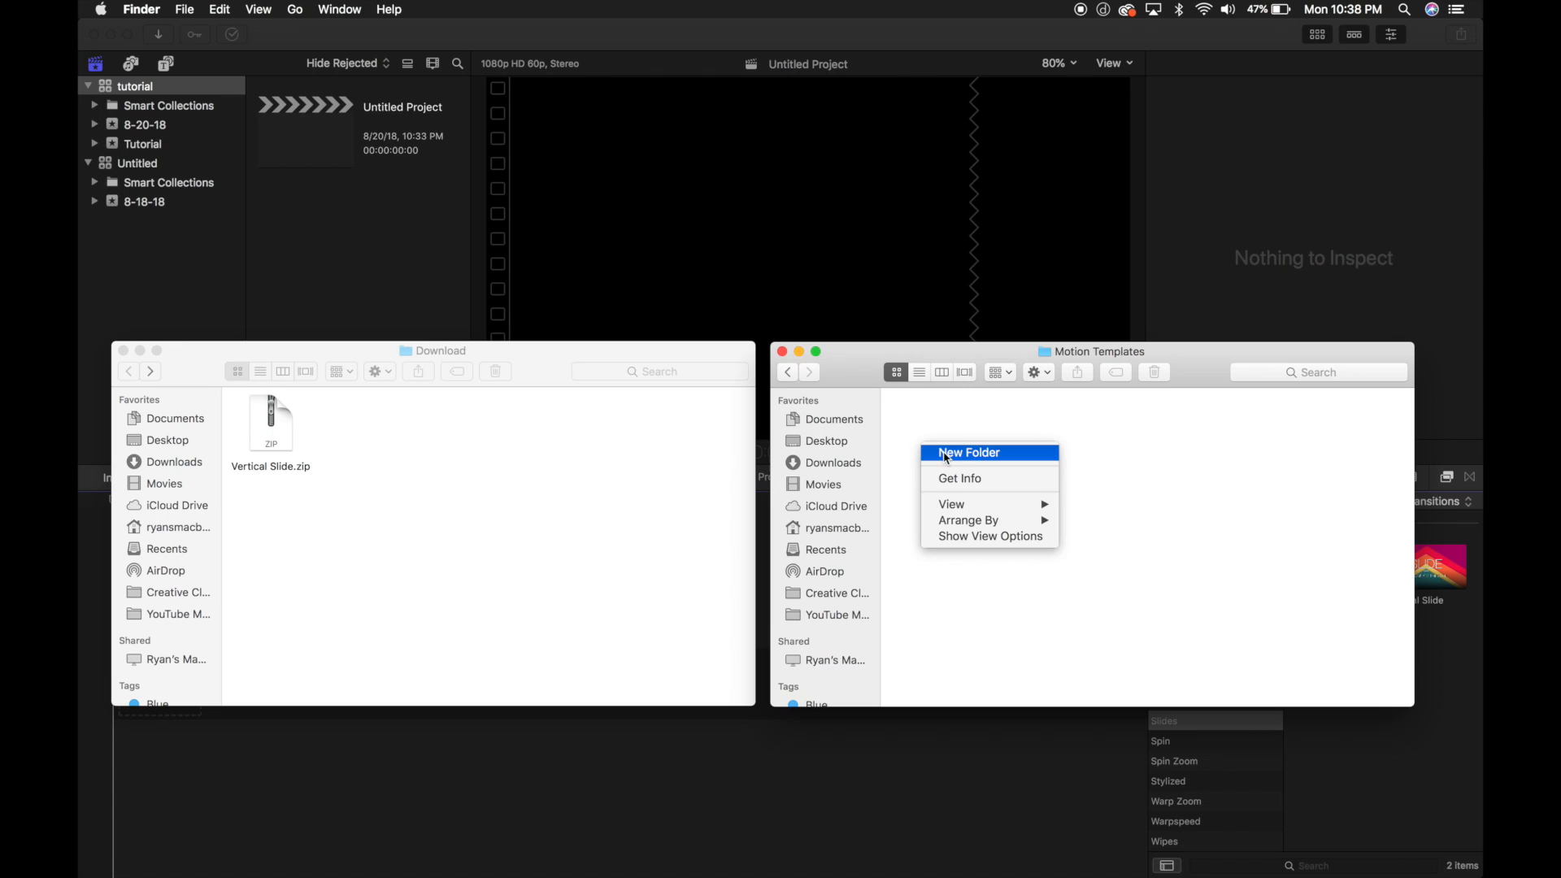
click(942, 452)
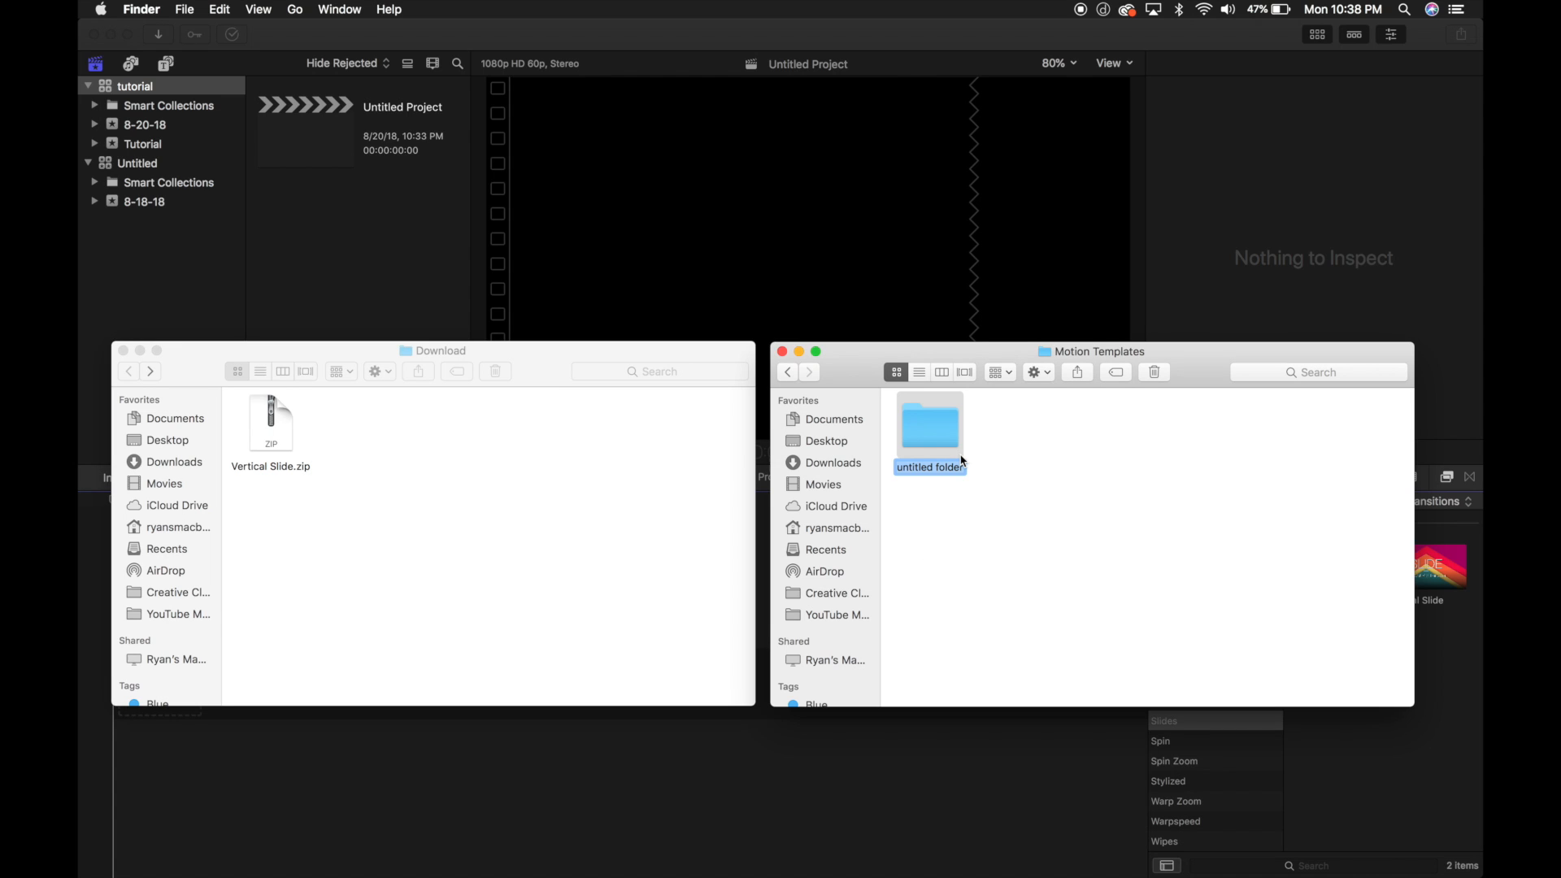
text(Effect)
text(s)
key(Return)
Step: Via Get Info, set the Effects folder's Name & Extension to Effects.localized
right_click(935, 439)
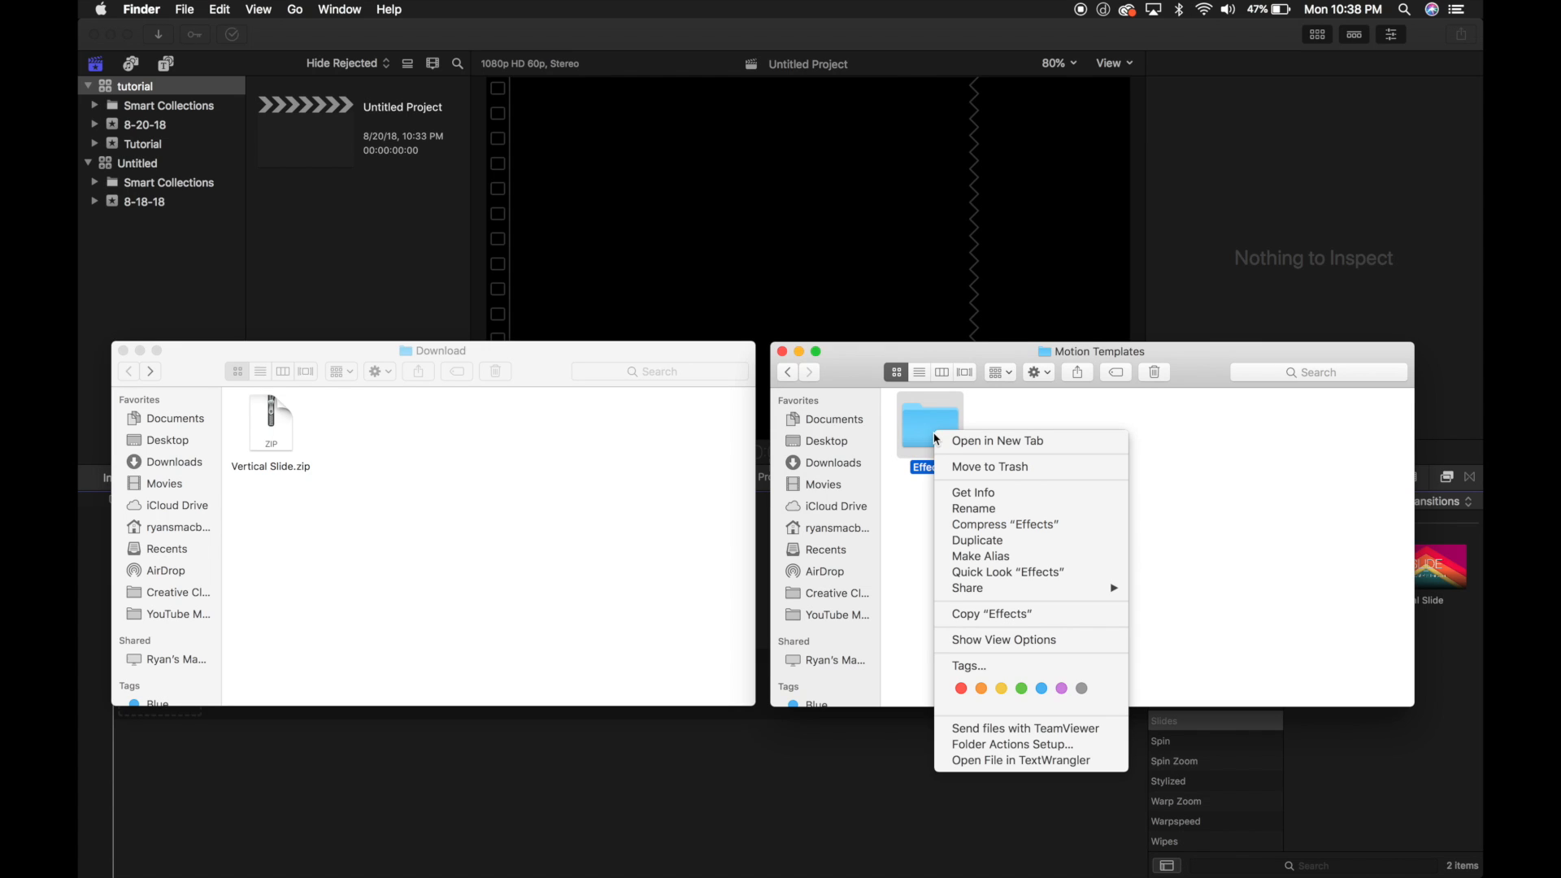
click(977, 492)
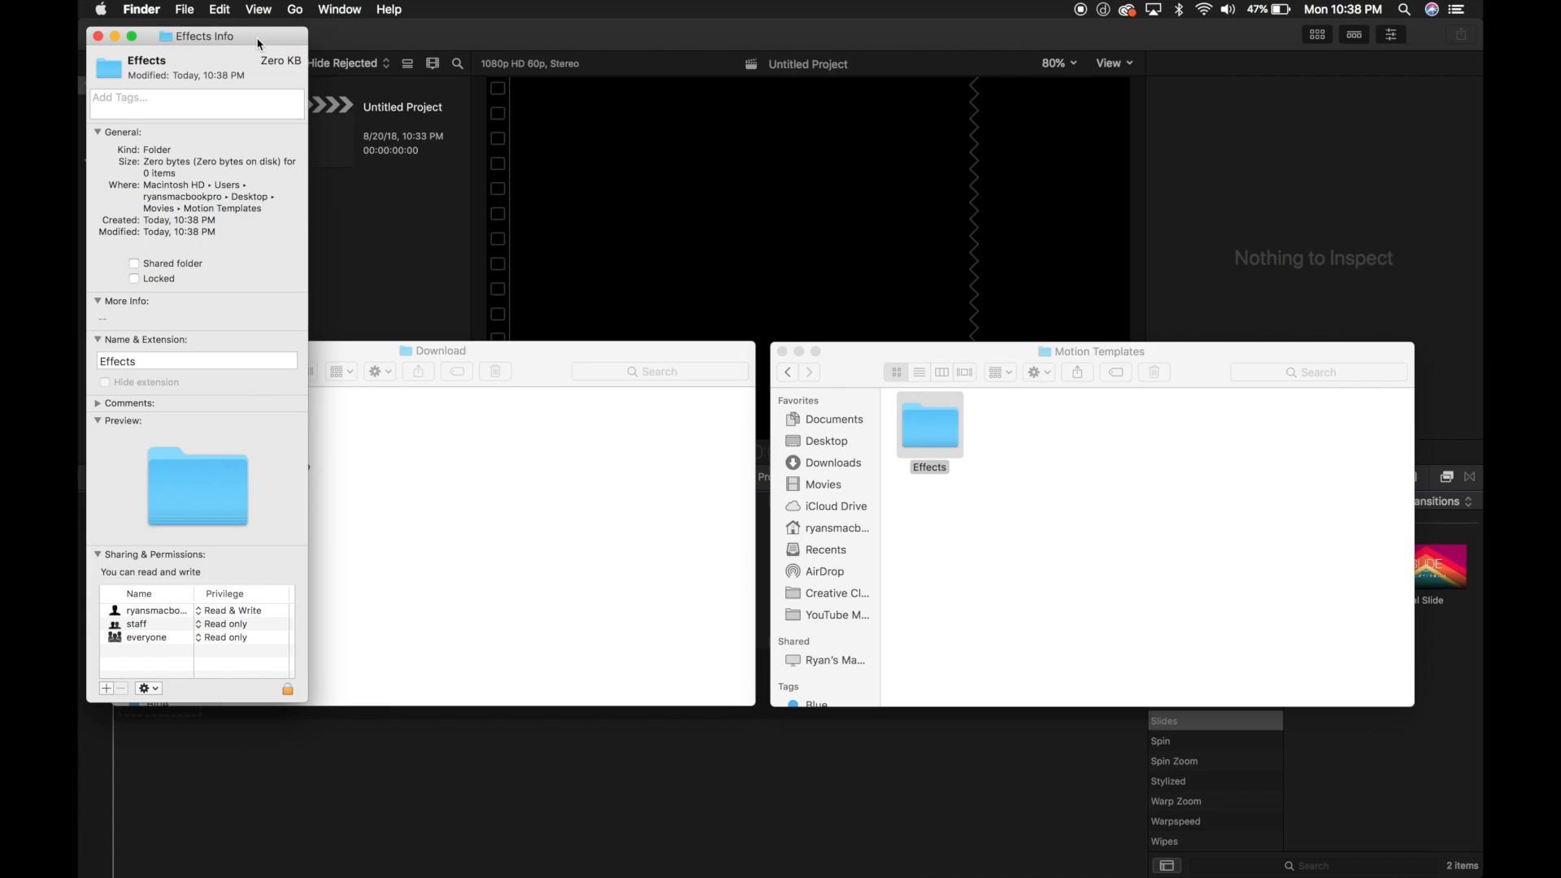
drag(257, 38, 711, 156)
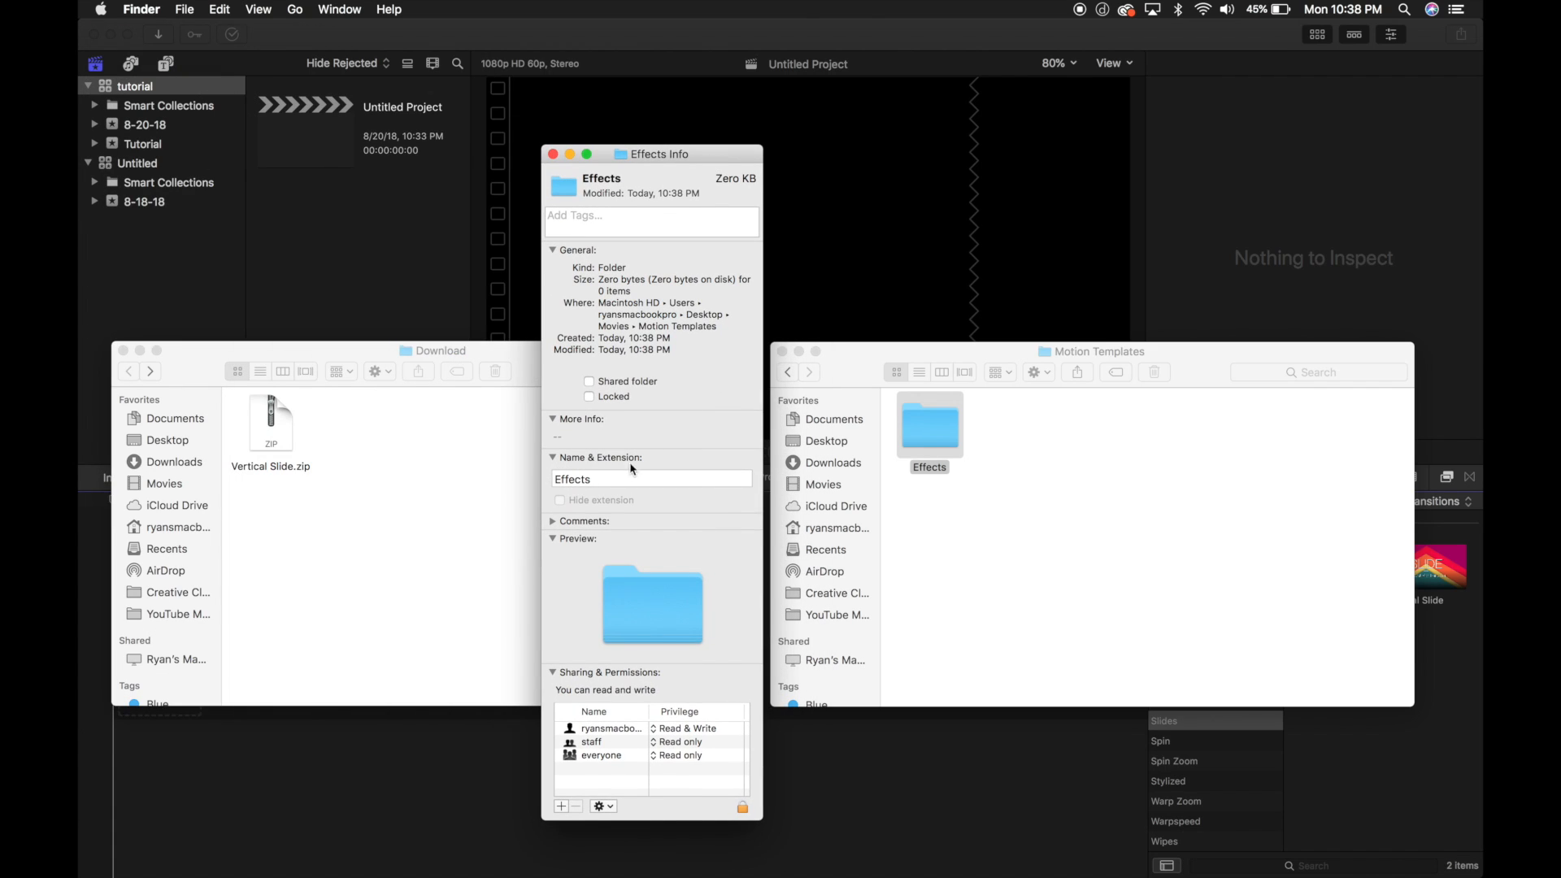
click(610, 478)
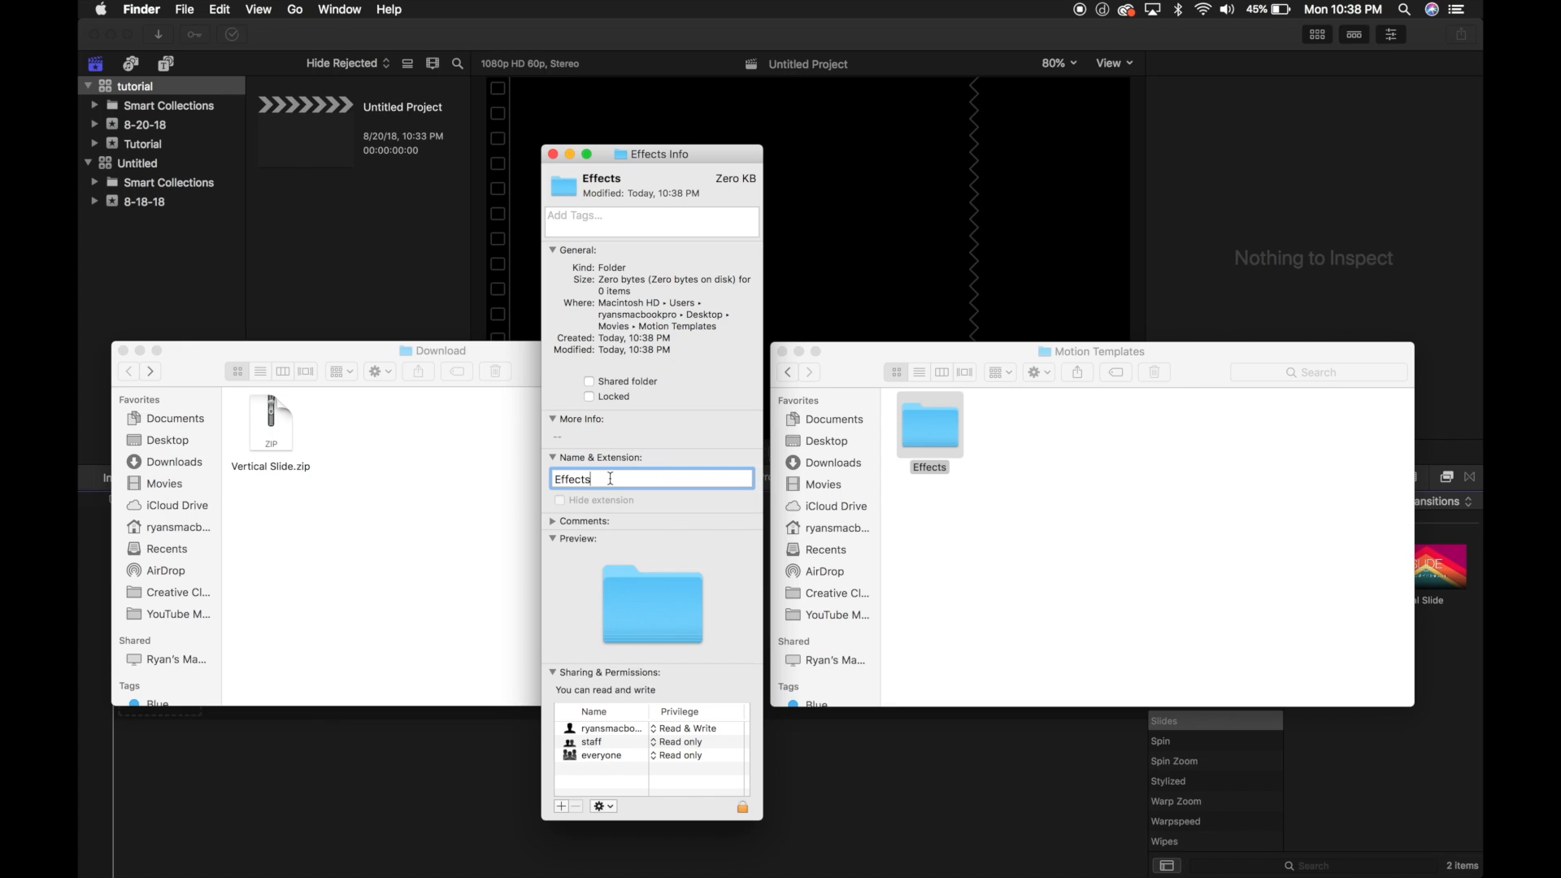
text(.lo)
text(calized)
key(Return)
click(553, 154)
click(982, 485)
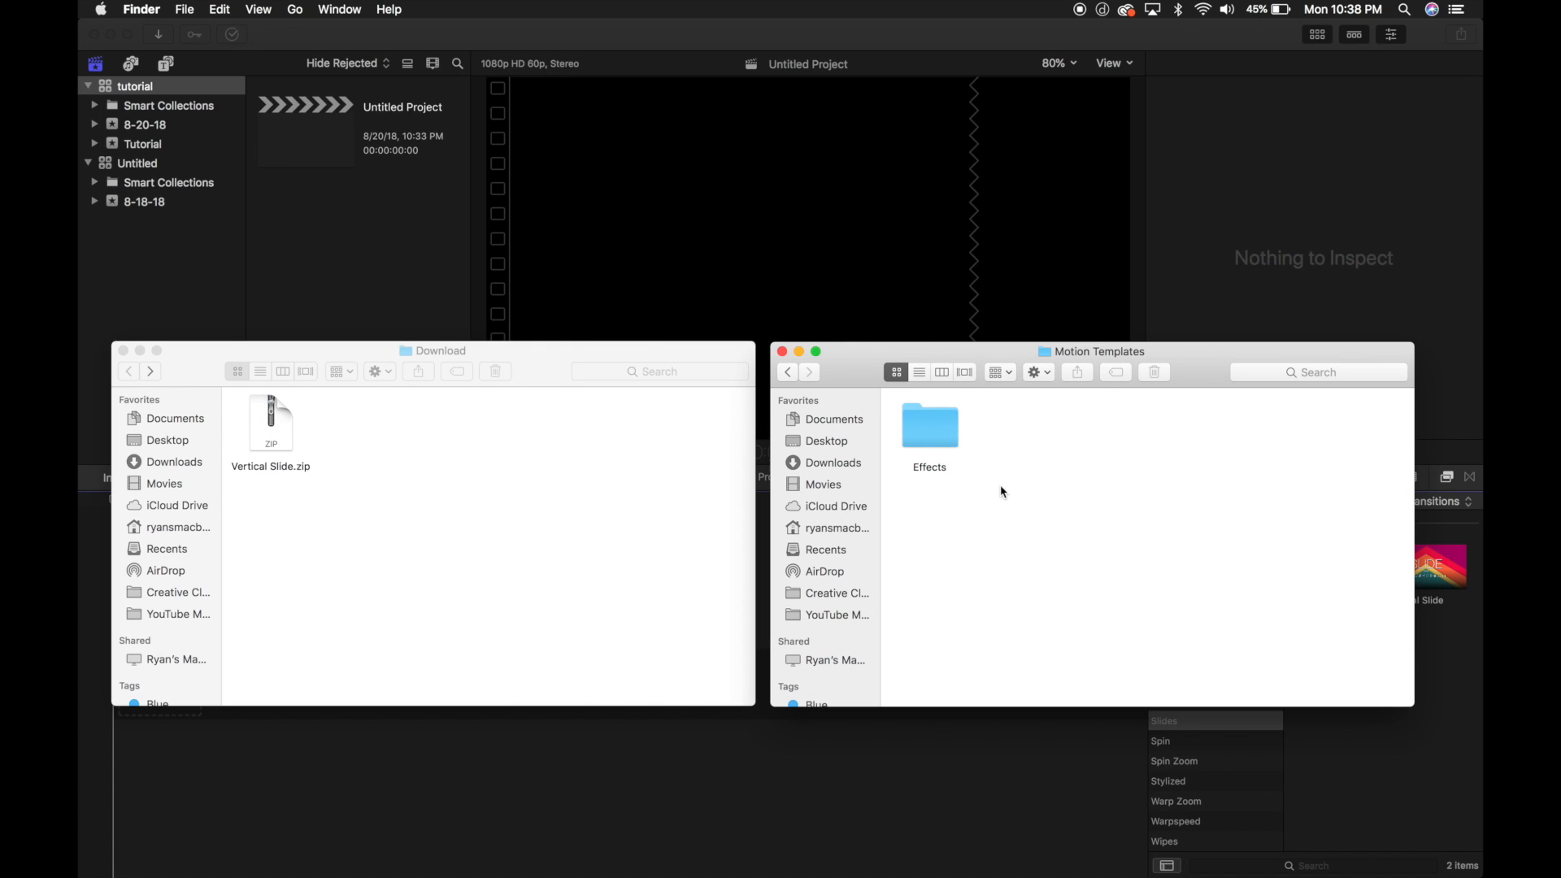
Step: Create a second folder in Motion Templates named Transitions
right_click(1009, 465)
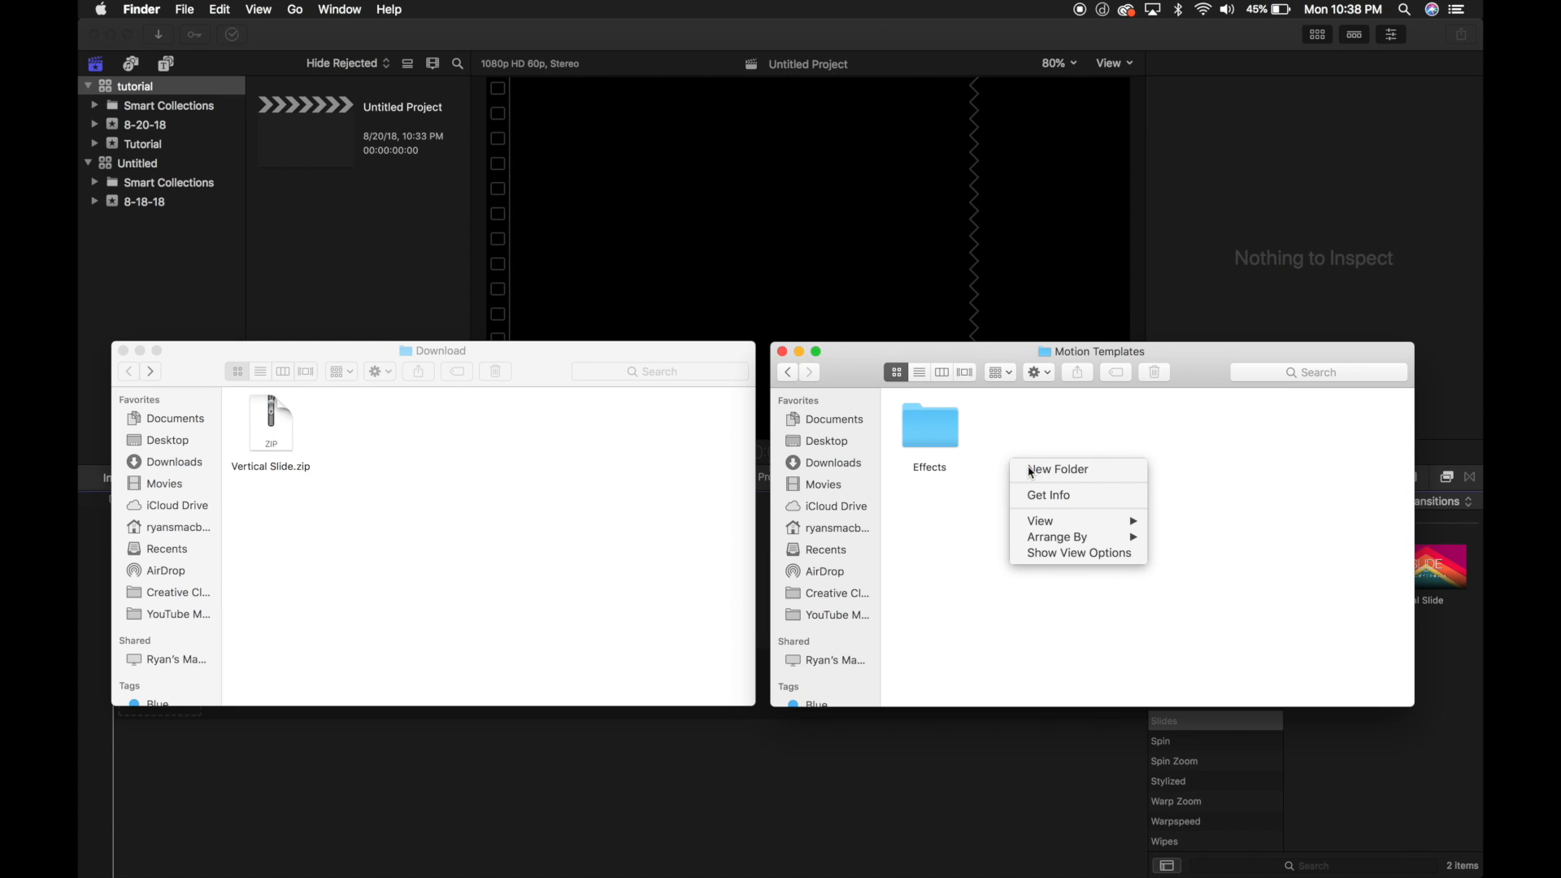
click(1029, 468)
text(Transitions)
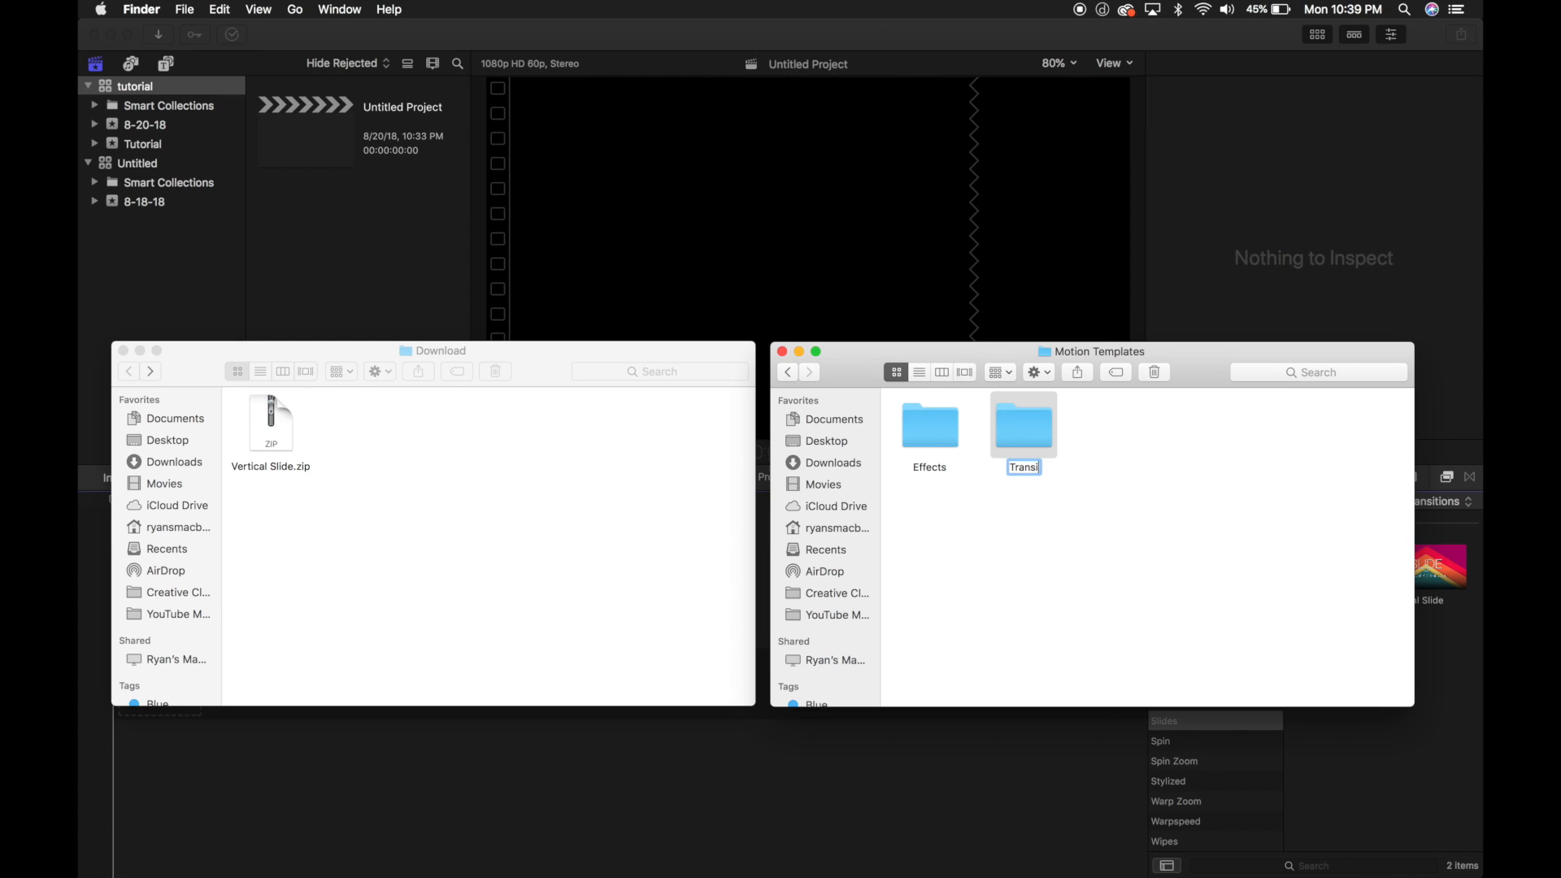
key(Return)
Step: Via Get Info, set the Transitions folder's Name & Extension to Transitions.localized
right_click(1027, 429)
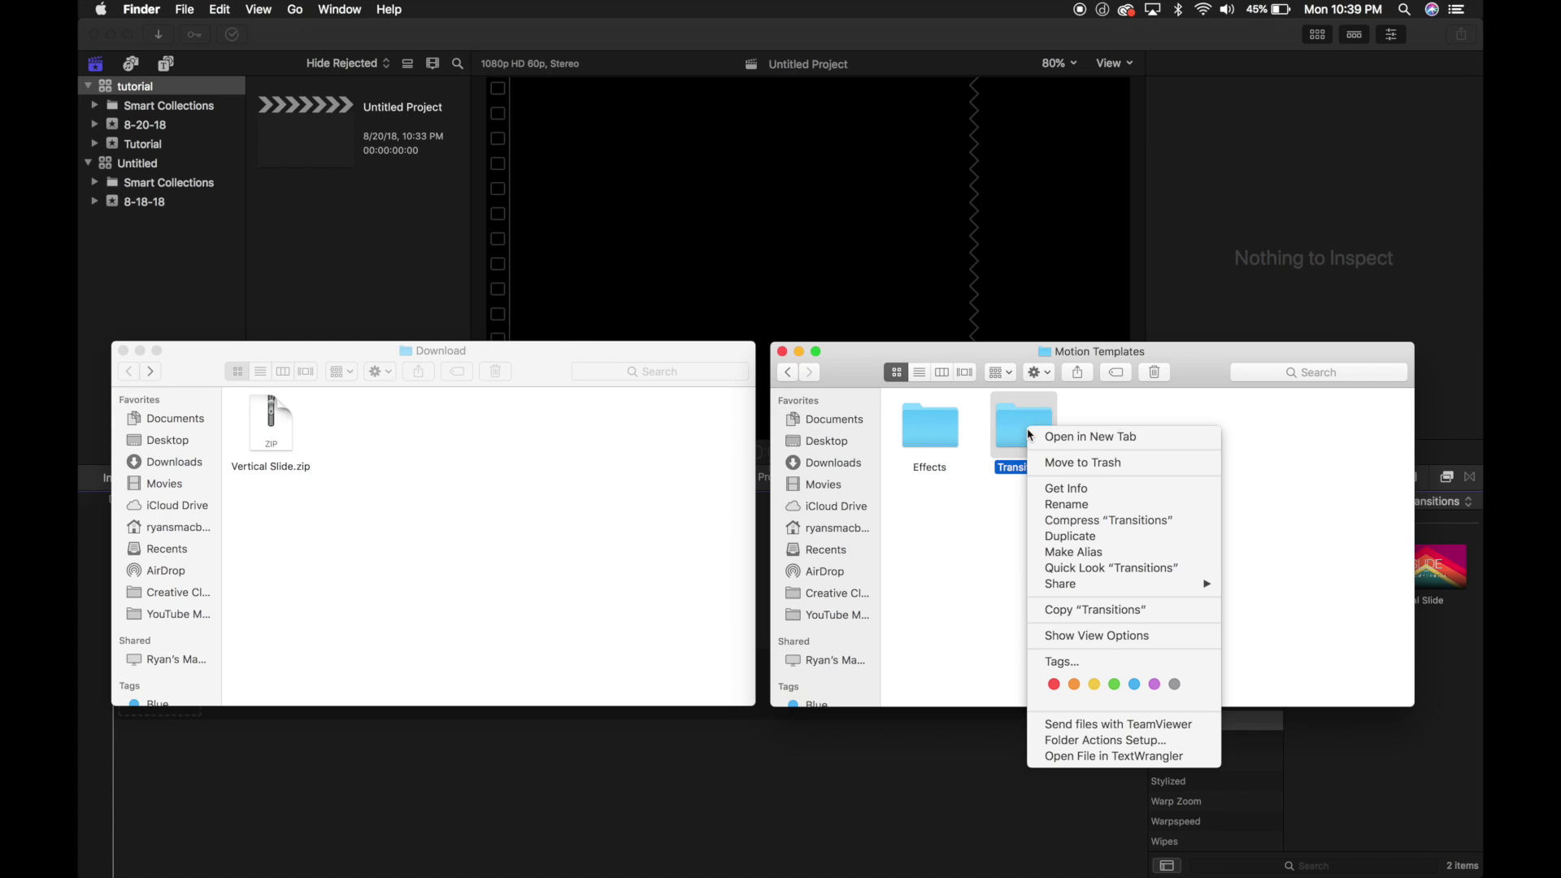
click(1051, 488)
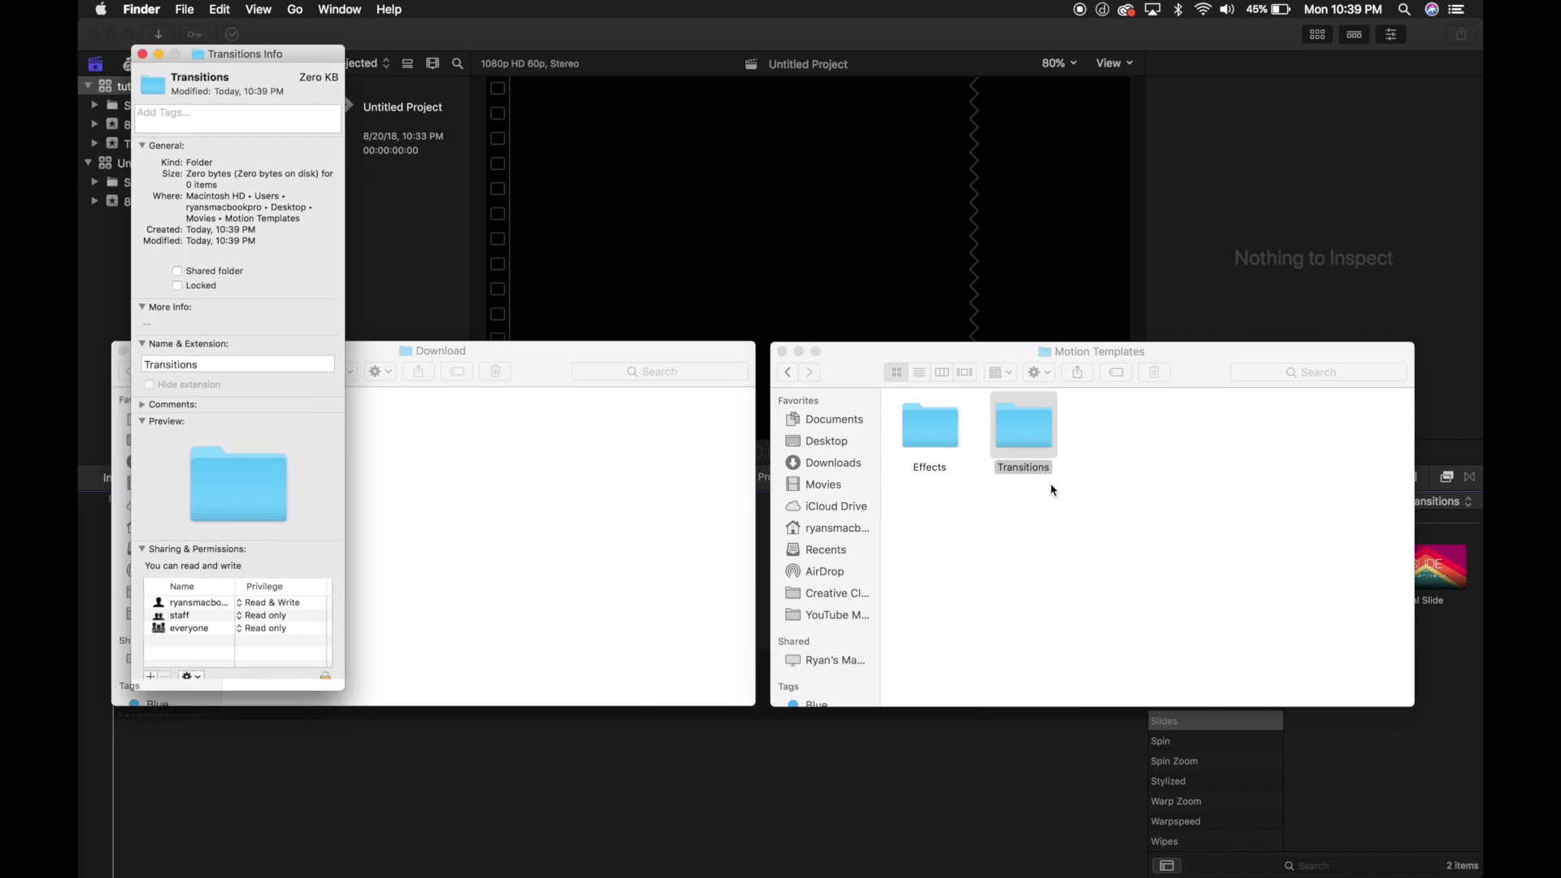
double_click(192, 357)
click(189, 358)
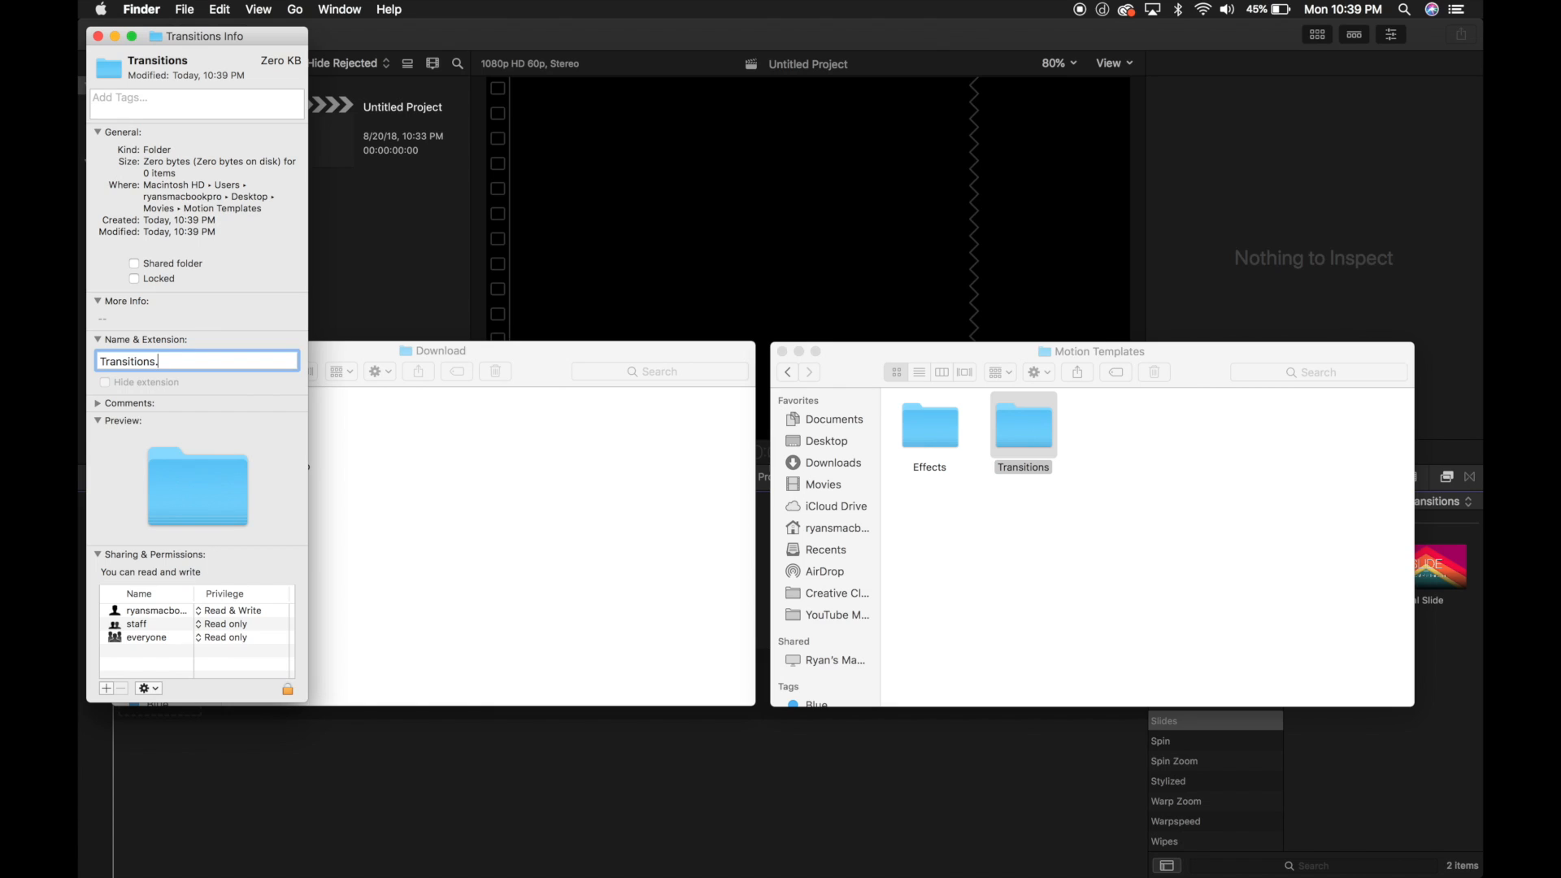
text(.loco)
key(BackSpace)
text(al)
text(ized)
key(Return)
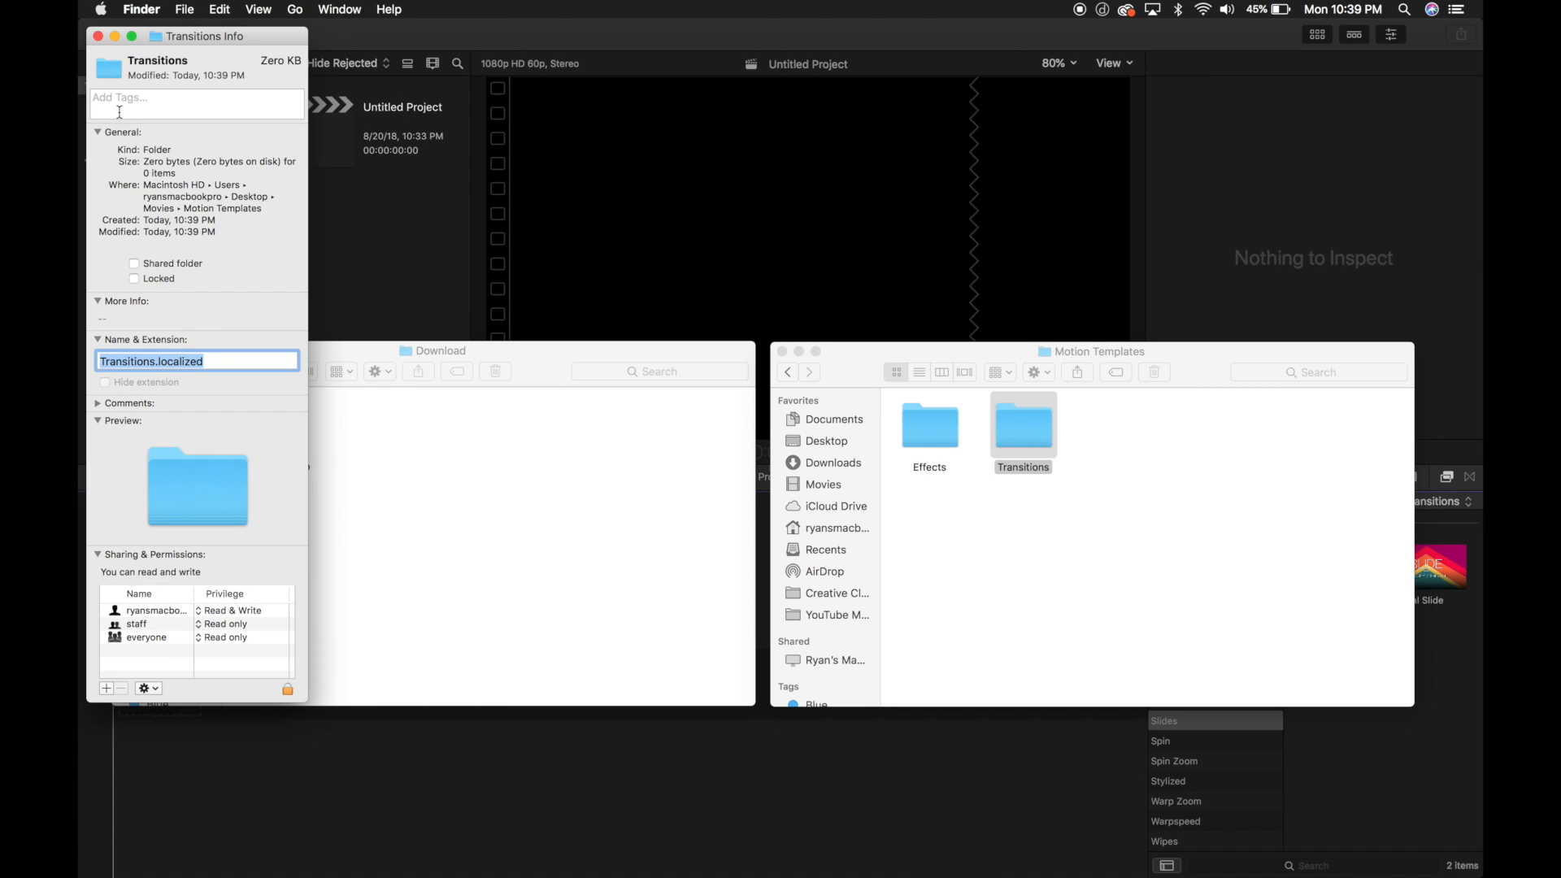
click(97, 35)
click(1017, 494)
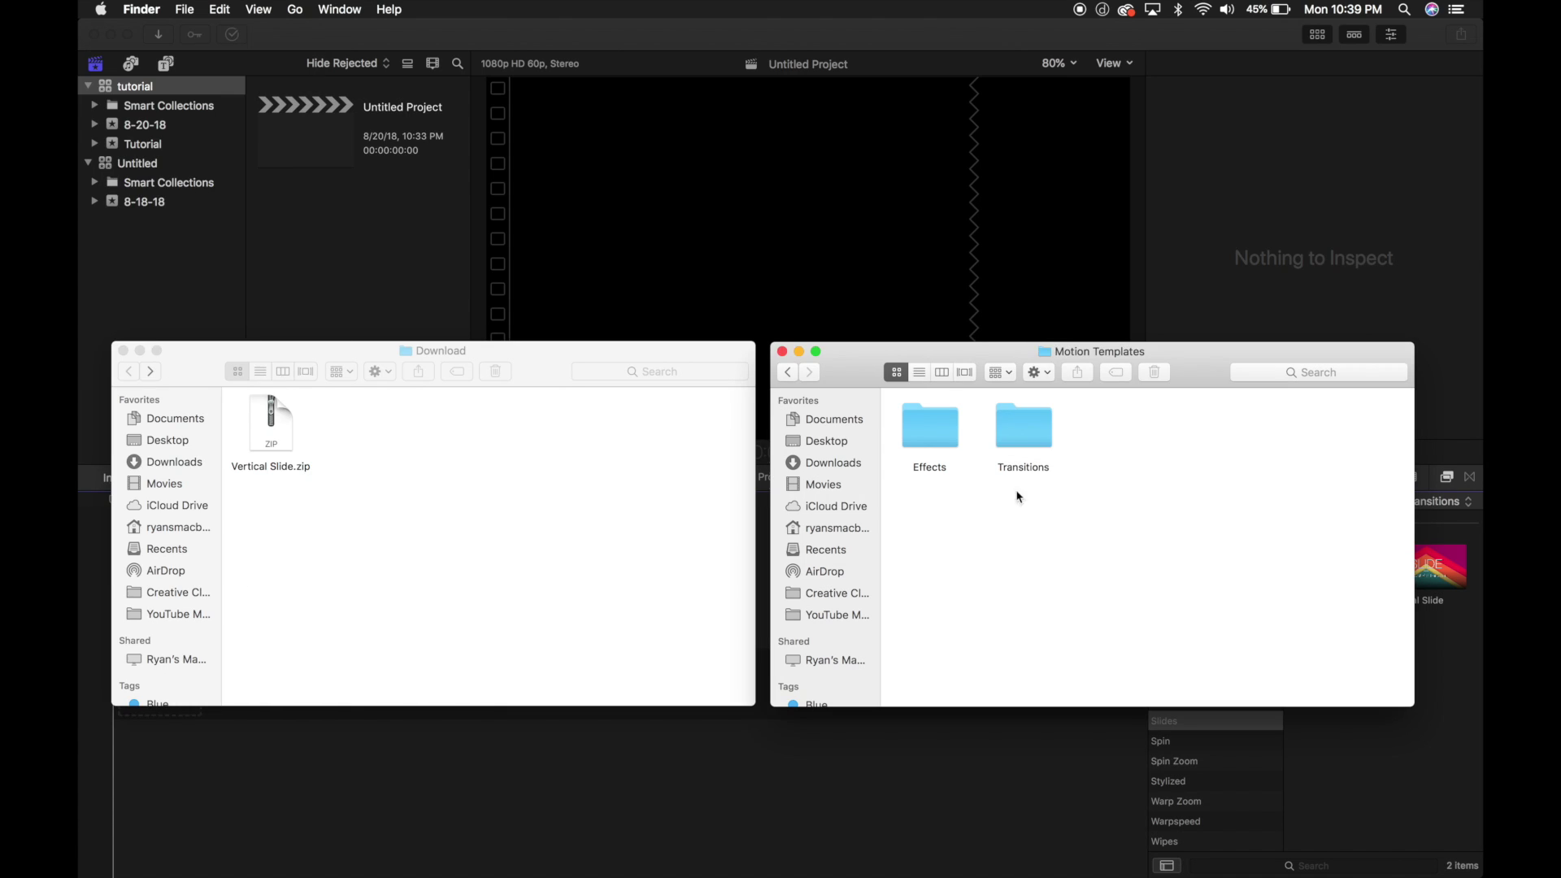
Step: Extract Vertical Slide.zip into a Vertical Slide folder in Download and check its contents
click(278, 437)
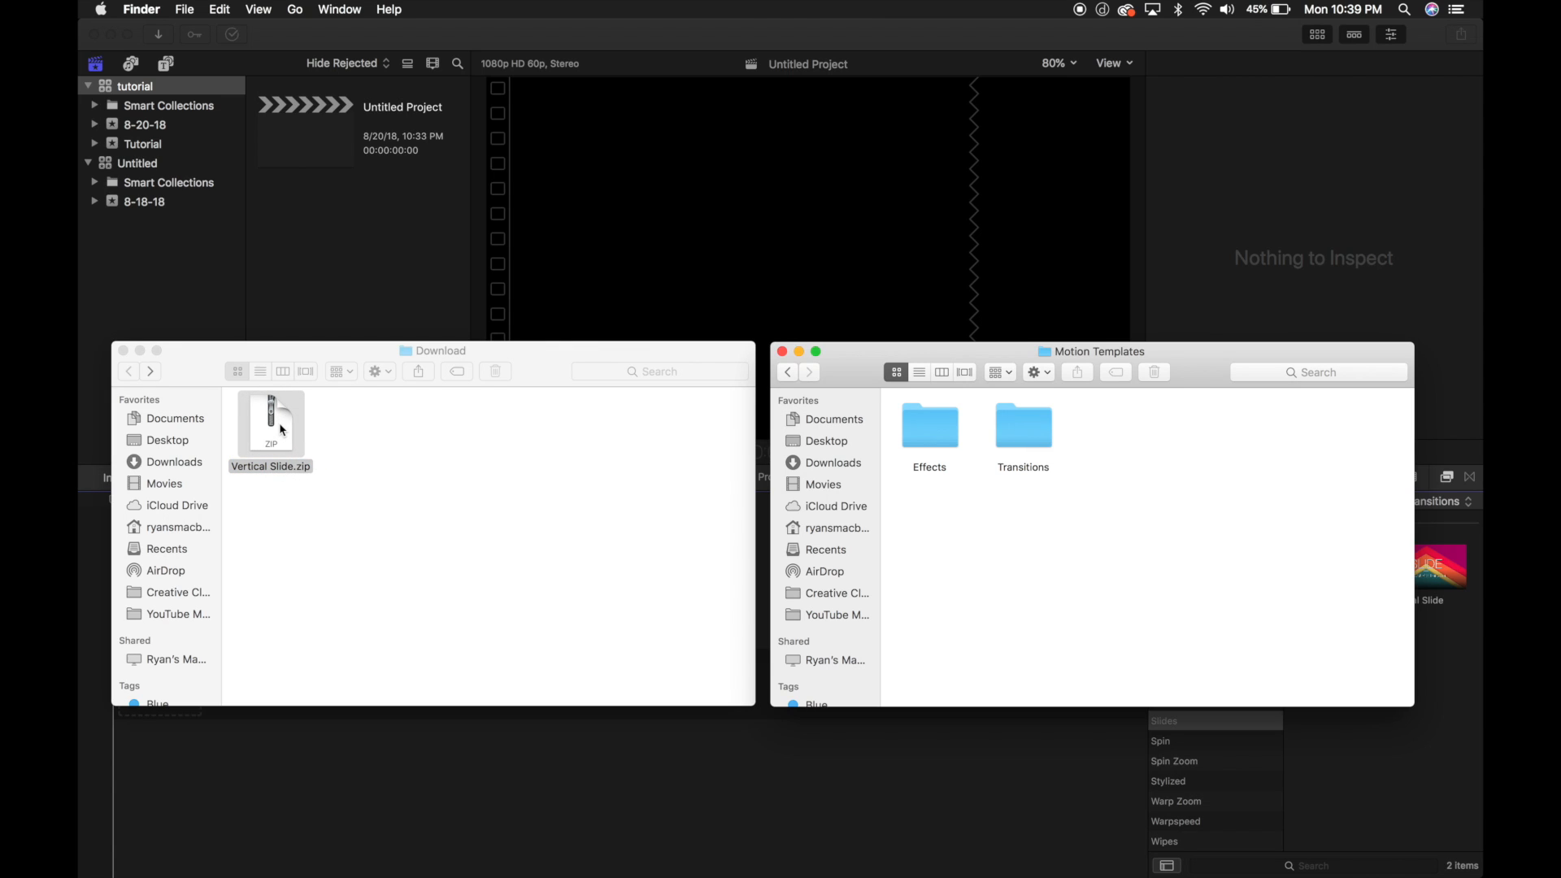
double_click(279, 428)
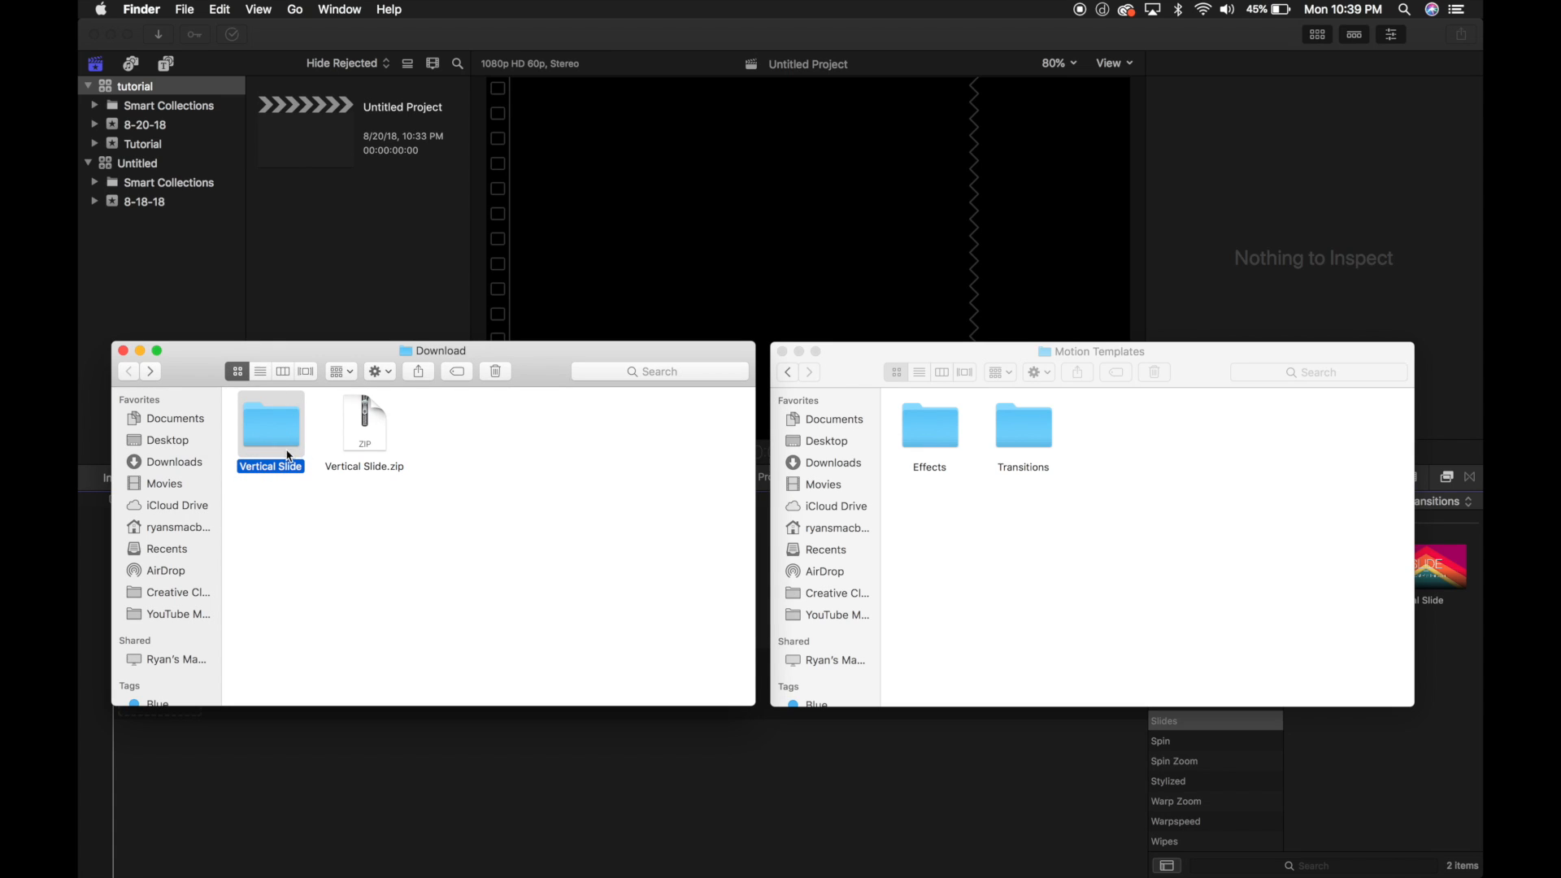
double_click(274, 424)
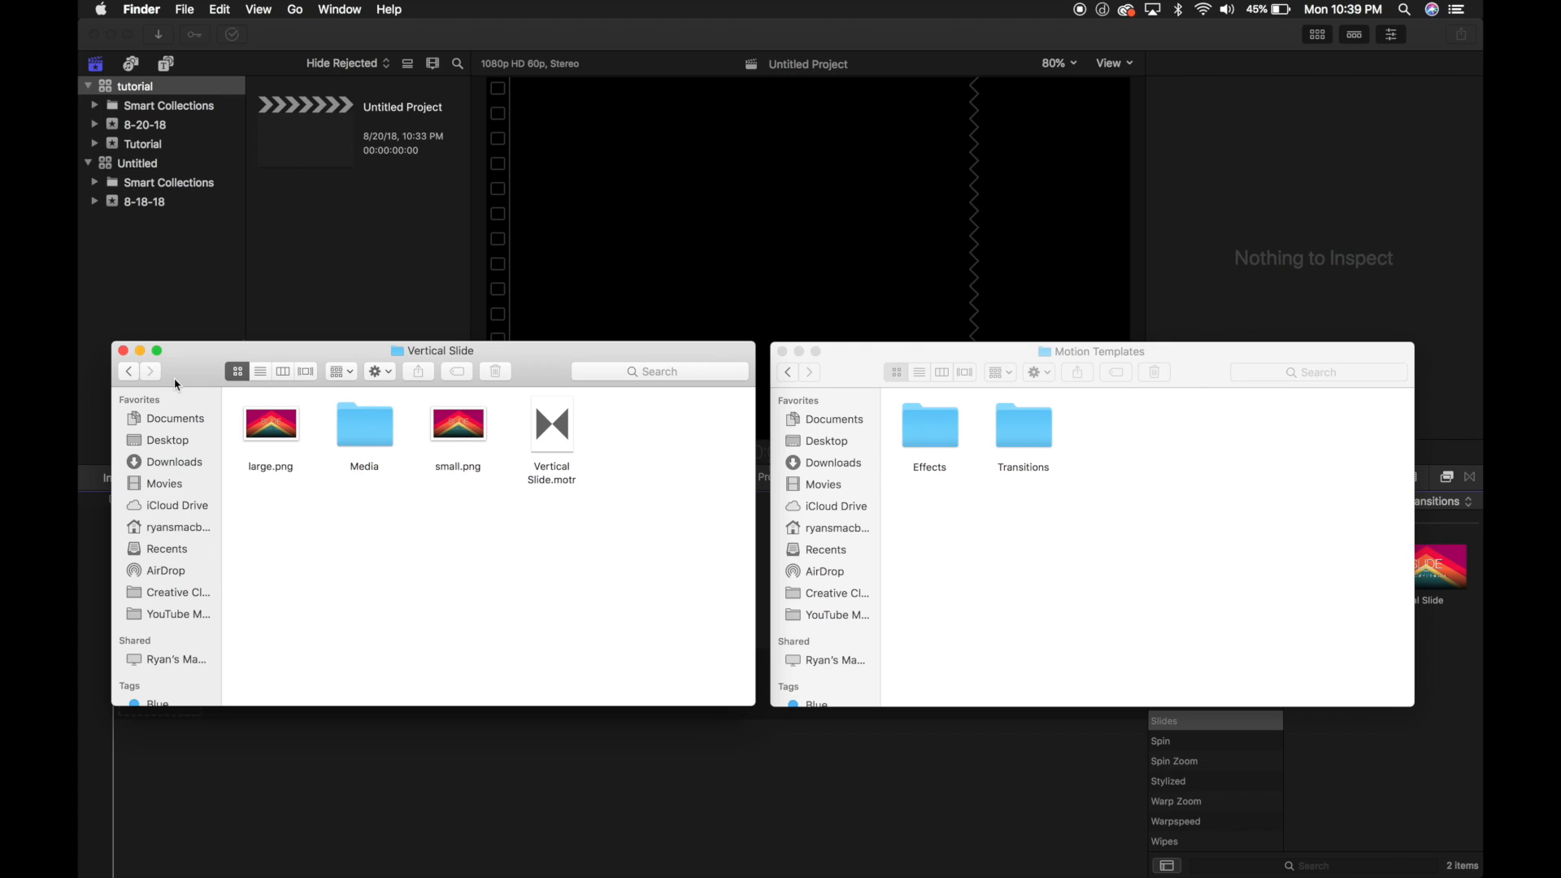
click(127, 373)
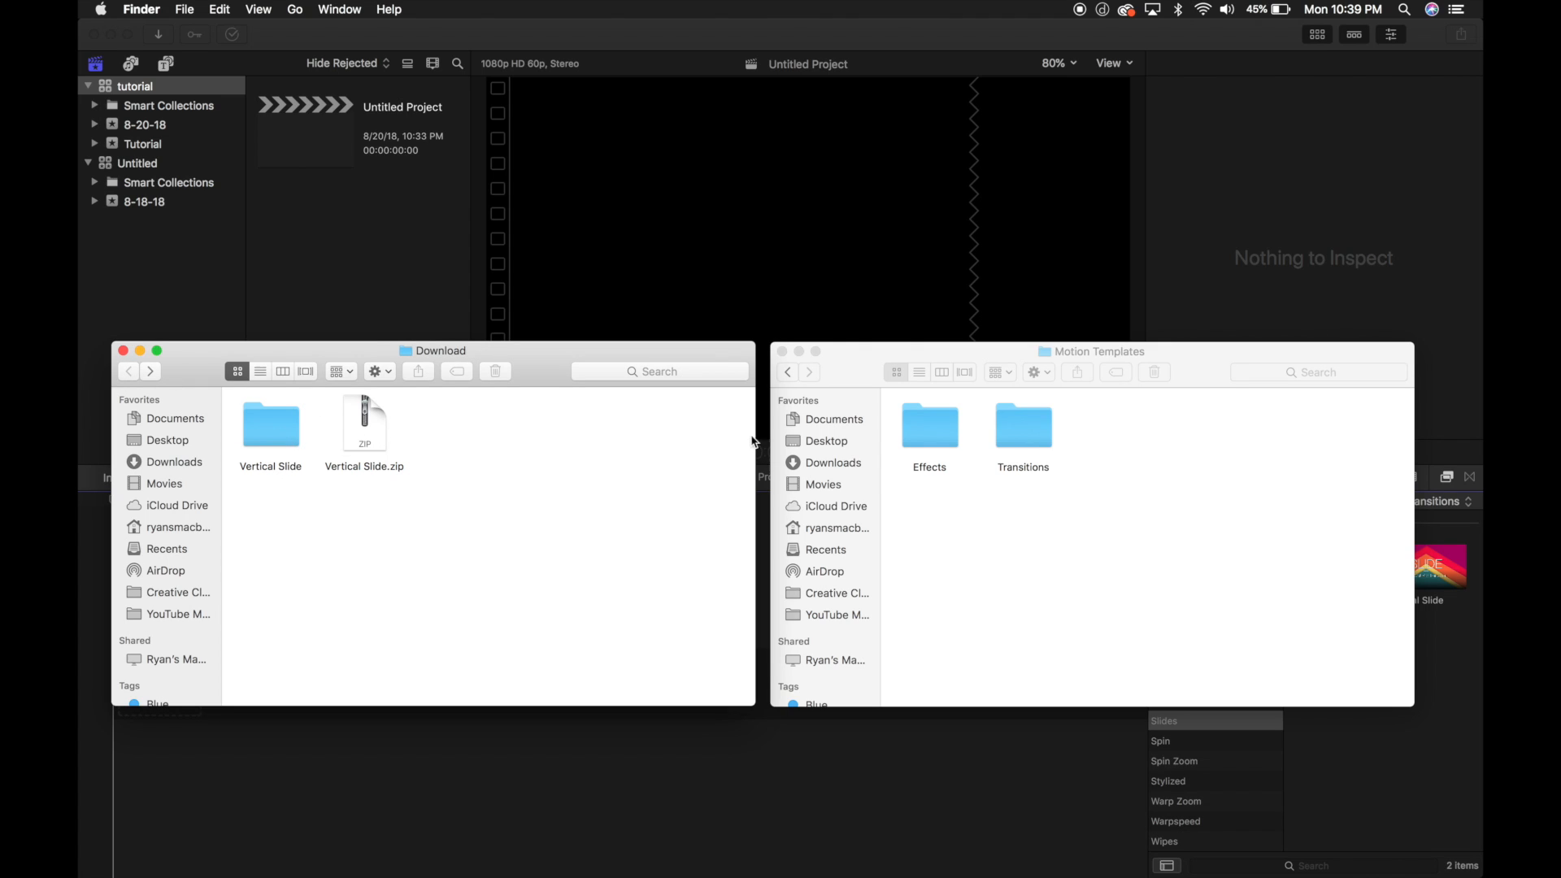
Step: Move the Vertical Slide folder from Download into the Transitions folder
double_click(1026, 425)
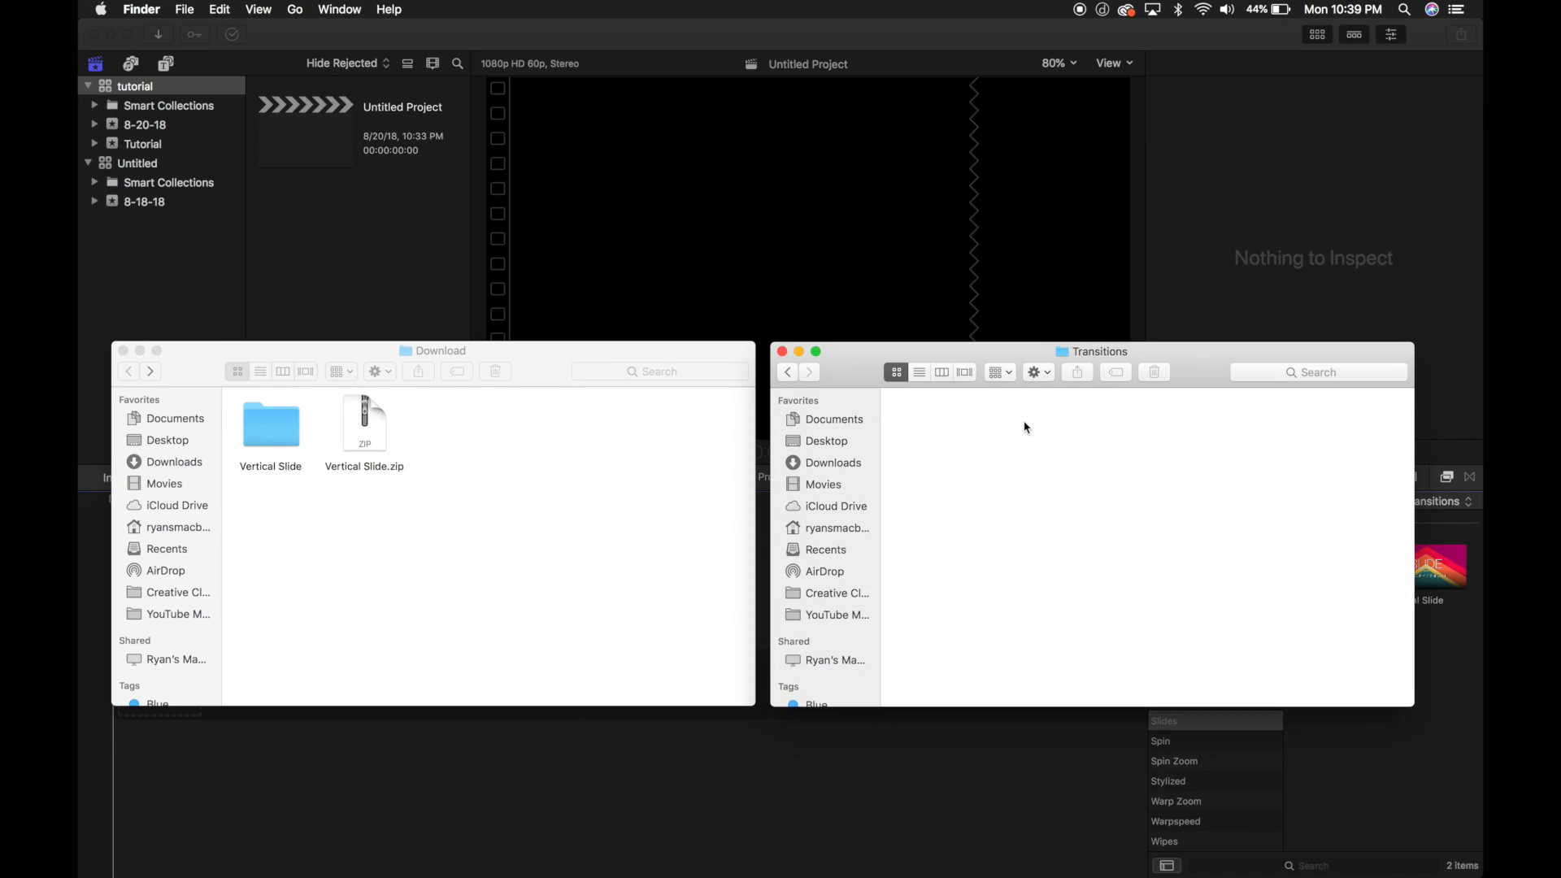
drag(278, 428, 1043, 436)
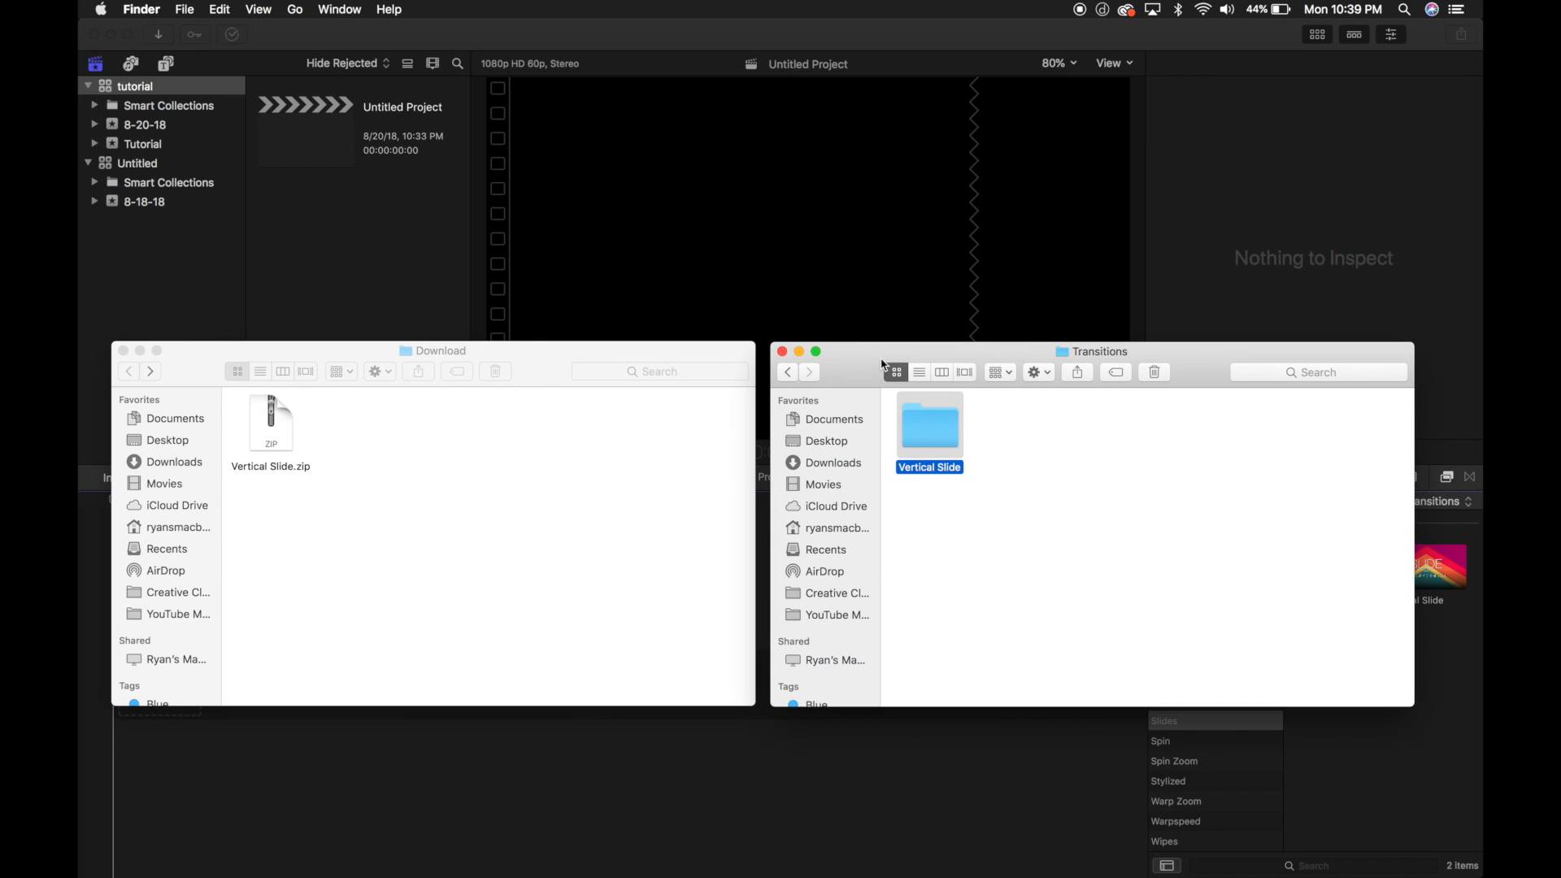
Step: Switch to Final Cut Pro and quit it so it can reload the templates
click(1207, 37)
click(159, 9)
click(177, 232)
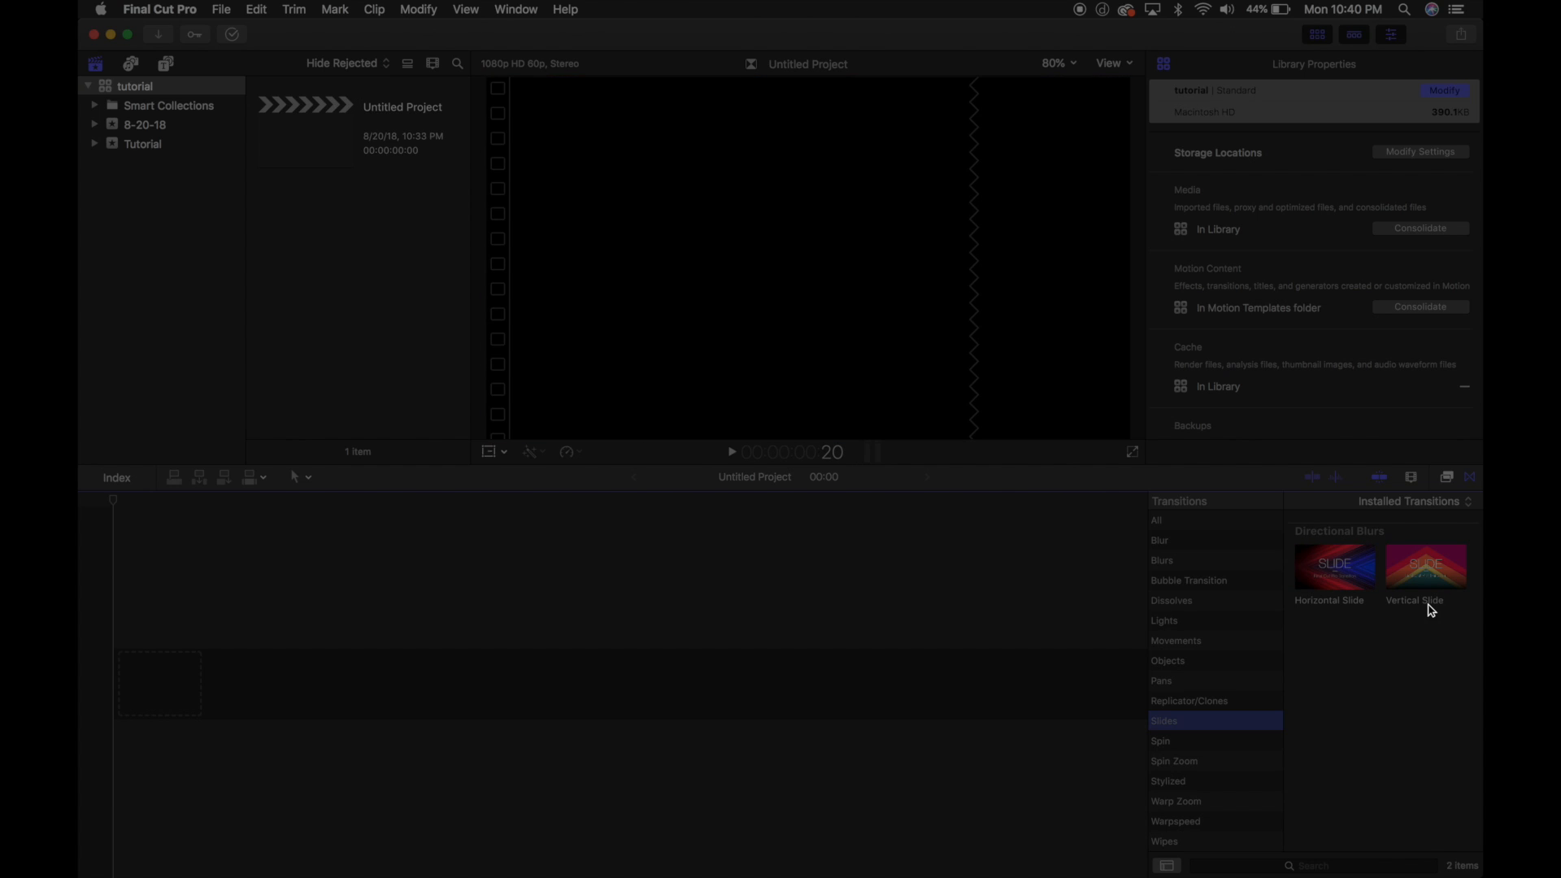
Step: Relaunch Final Cut Pro and find Vertical Slide among the Slides transitions
click(968, 638)
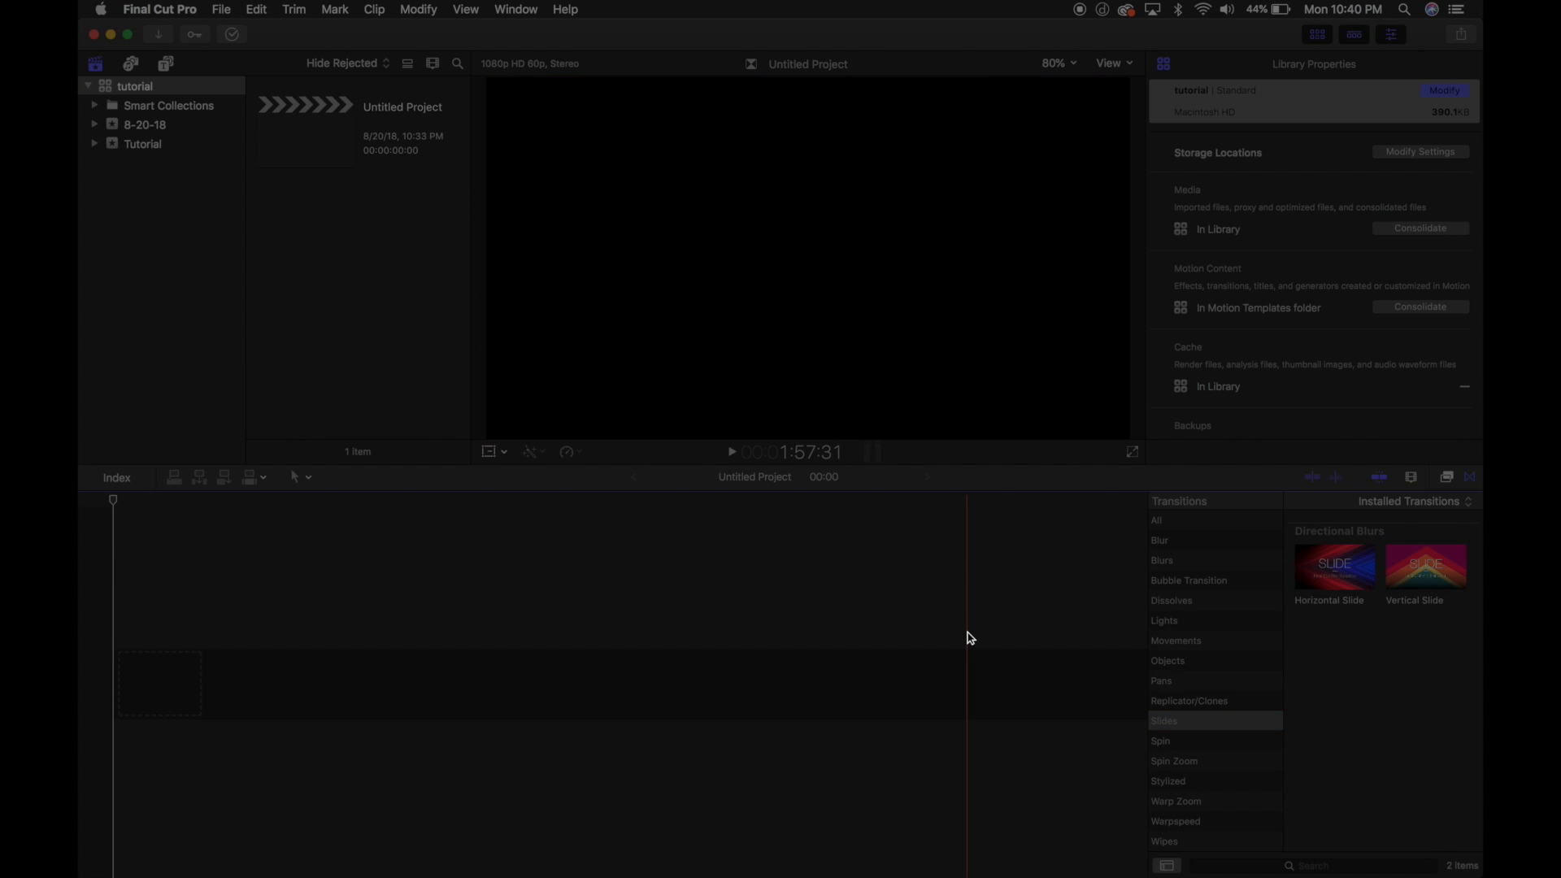